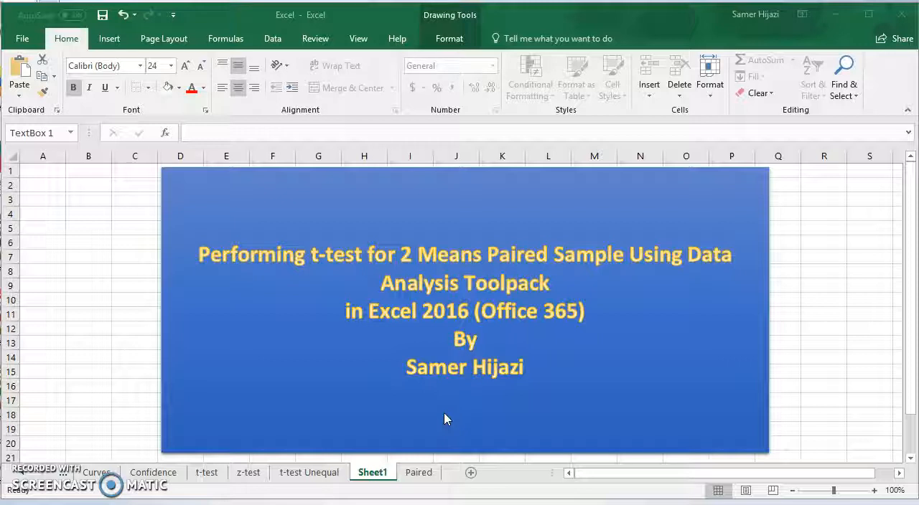
On the Paired sheet, paste the text box defining d as jump height before minus after shoes and place it below the problem's citation.
{"action": "left_click", "coordinate": [419, 473]}
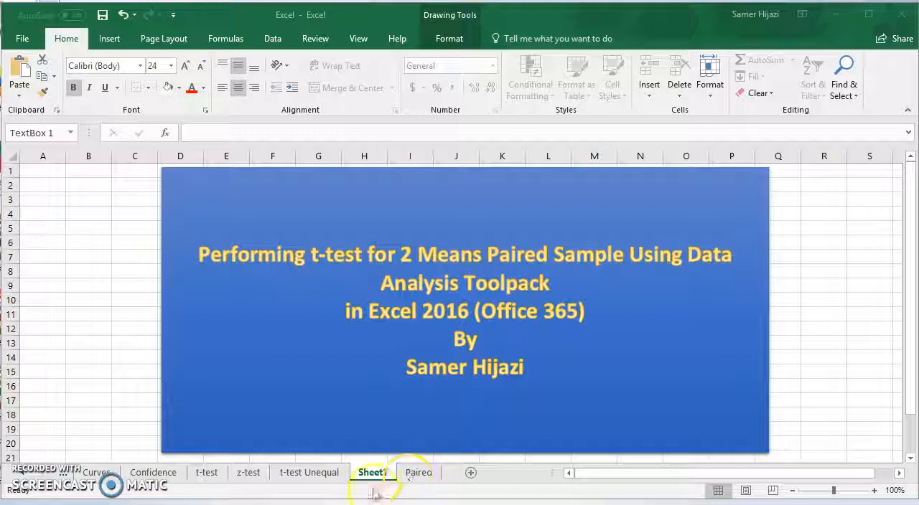
{"action": "left_click", "coordinate": [419, 473]}
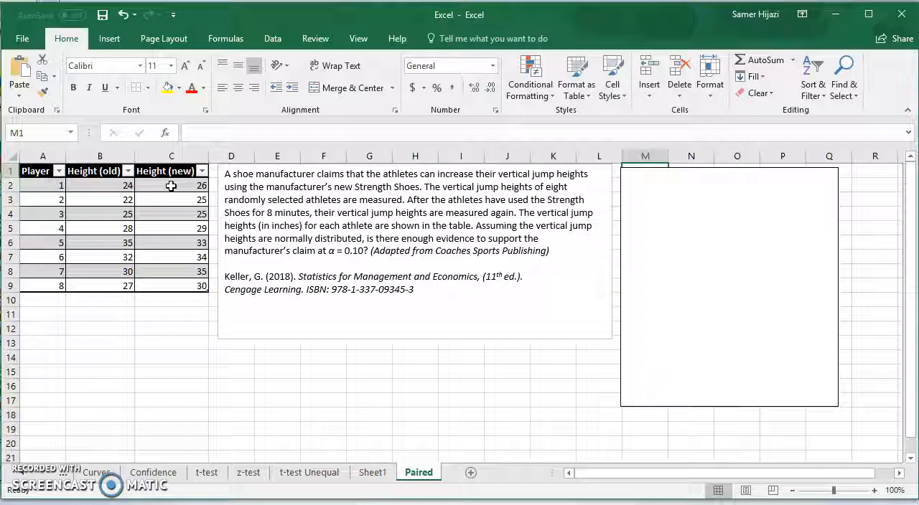
{"action": "left_click", "coordinate": [375, 328]}
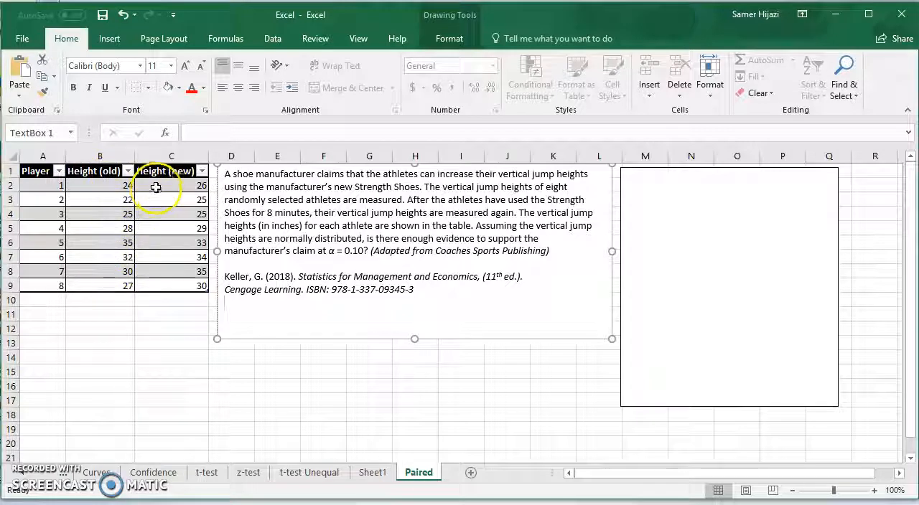
{"action": "key", "text": "ctrl+v"}
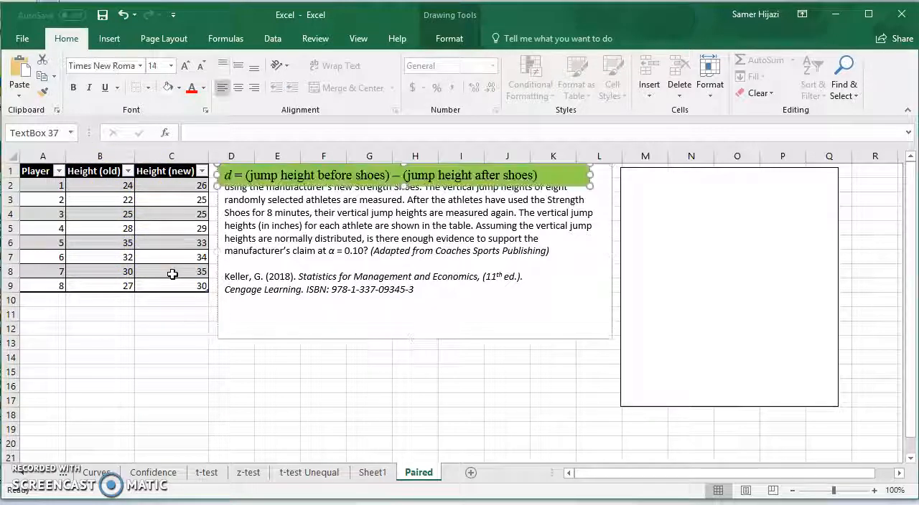
{"action": "left_click_drag", "start_coordinate": [382, 185], "coordinate": [384, 325]}
{"action": "left_click_drag", "start_coordinate": [425, 357], "coordinate": [426, 357]}
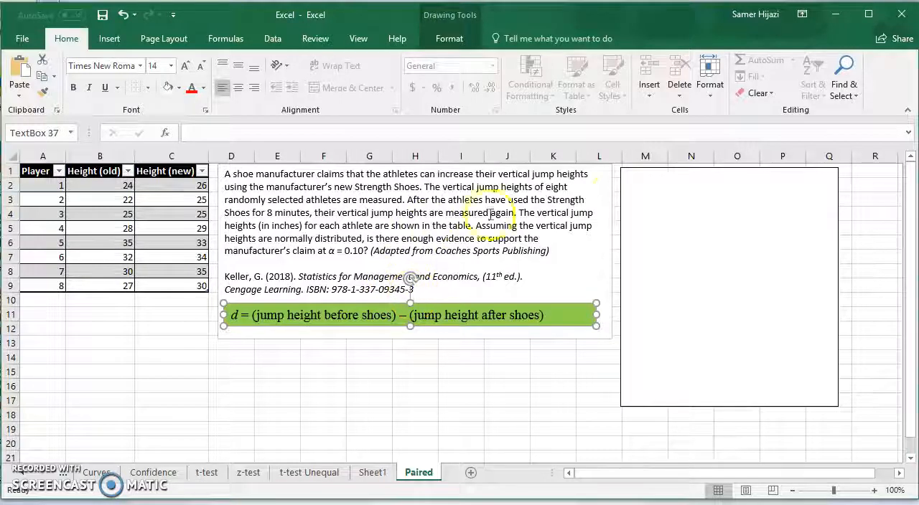
Delete the blank text box covering the hypotheses at the top of the solution box beside the problem statement.
{"action": "left_click", "coordinate": [580, 248]}
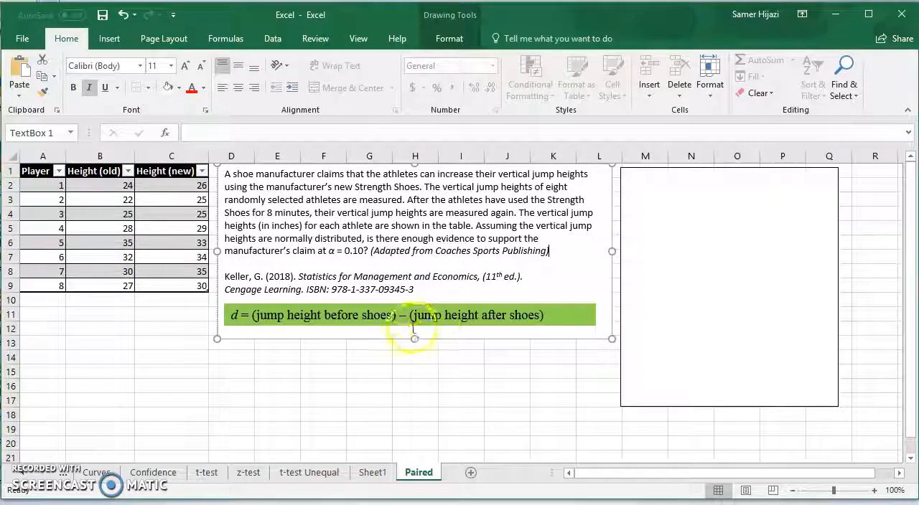
{"action": "left_click", "coordinate": [649, 195]}
{"action": "left_click", "coordinate": [658, 207]}
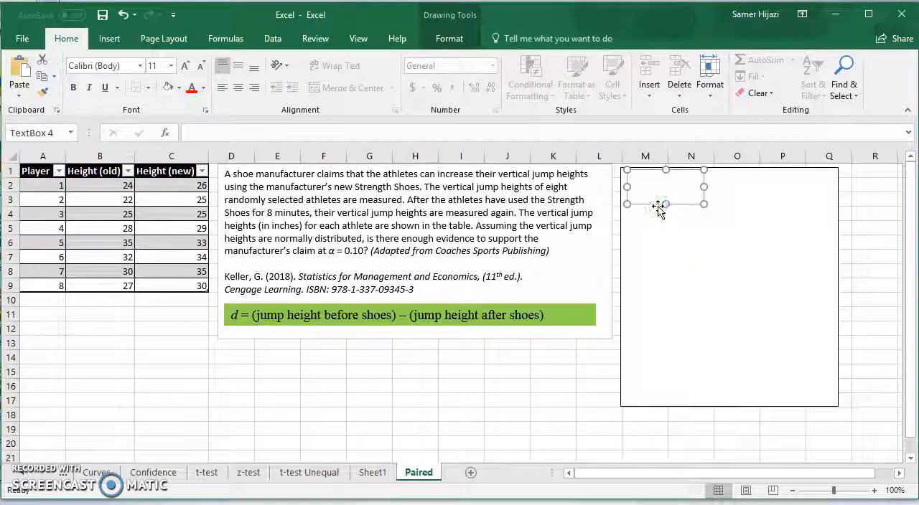
{"action": "key", "text": "Delete"}
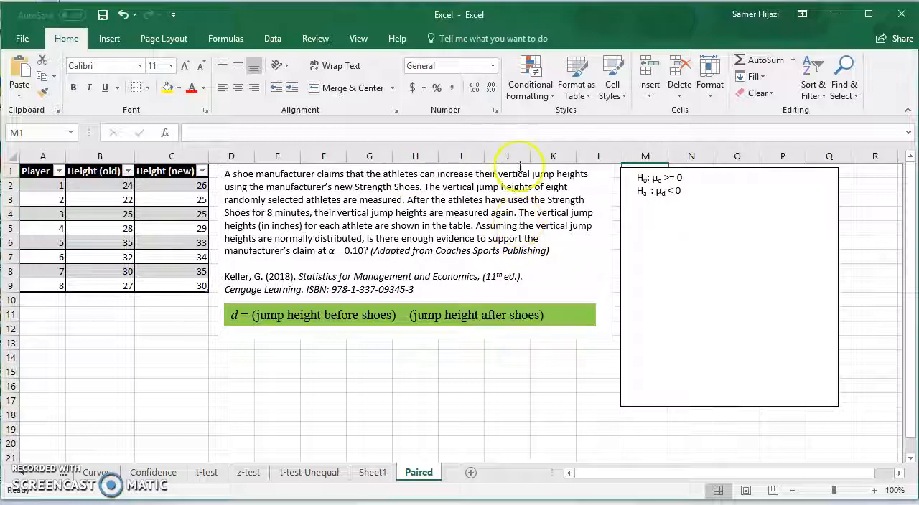
Start the t-Test: Paired Two Sample for Means analysis from the Data Analysis tools.
{"action": "left_click", "coordinate": [273, 38]}
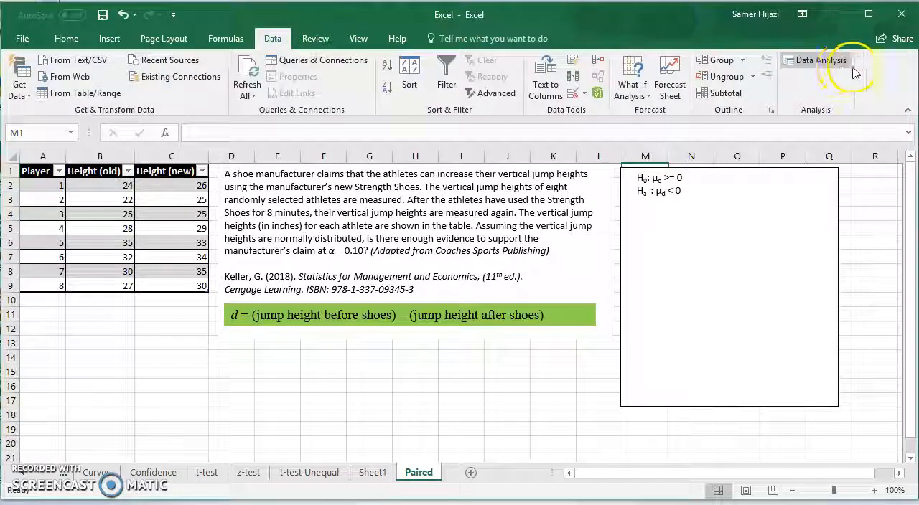
{"action": "left_click", "coordinate": [806, 62]}
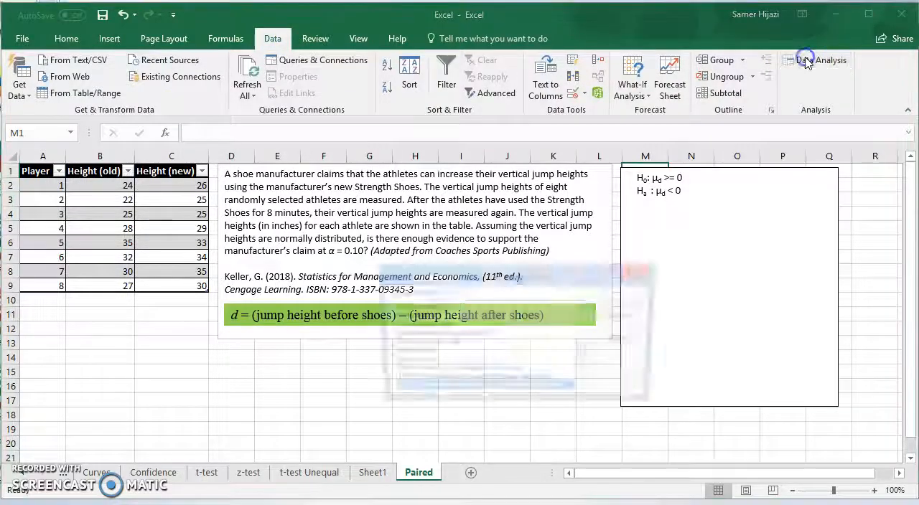
{"action": "scroll", "coordinate": [587, 362], "scroll_direction": "down", "scroll_amount": 1}
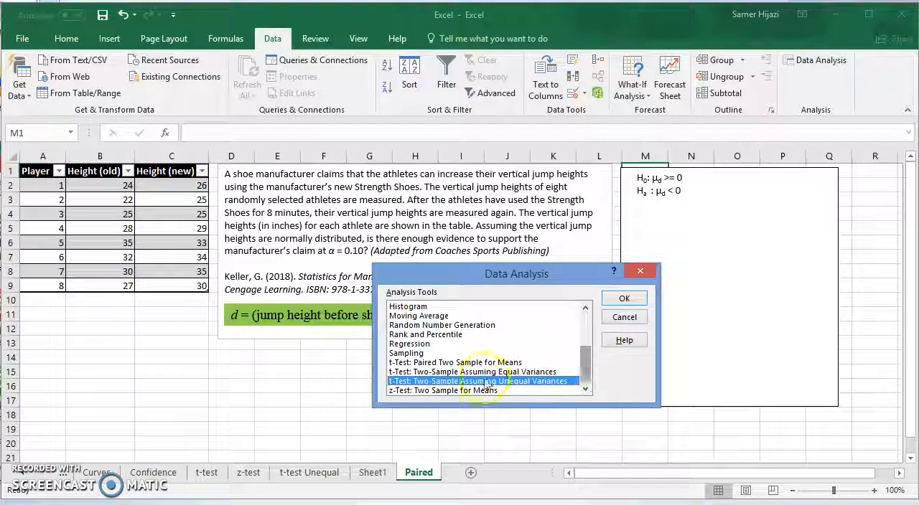
{"action": "left_click", "coordinate": [448, 363]}
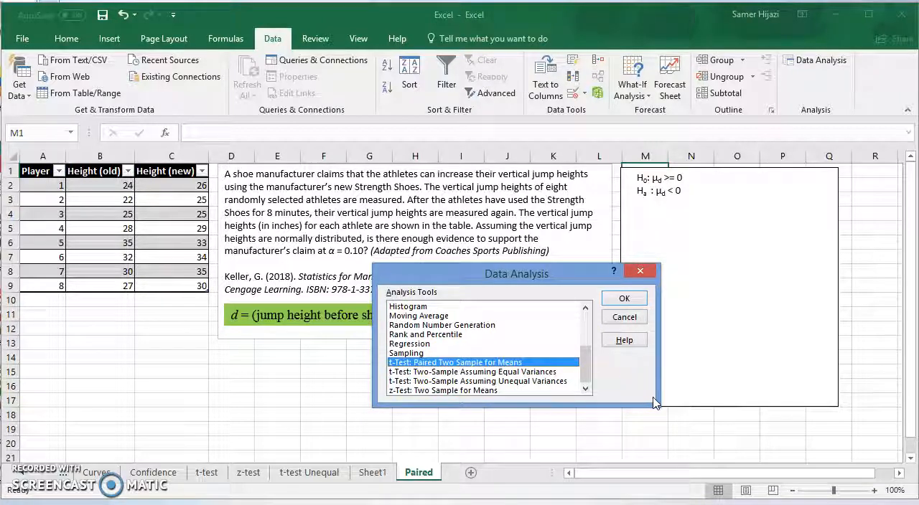
{"action": "left_click", "coordinate": [626, 300]}
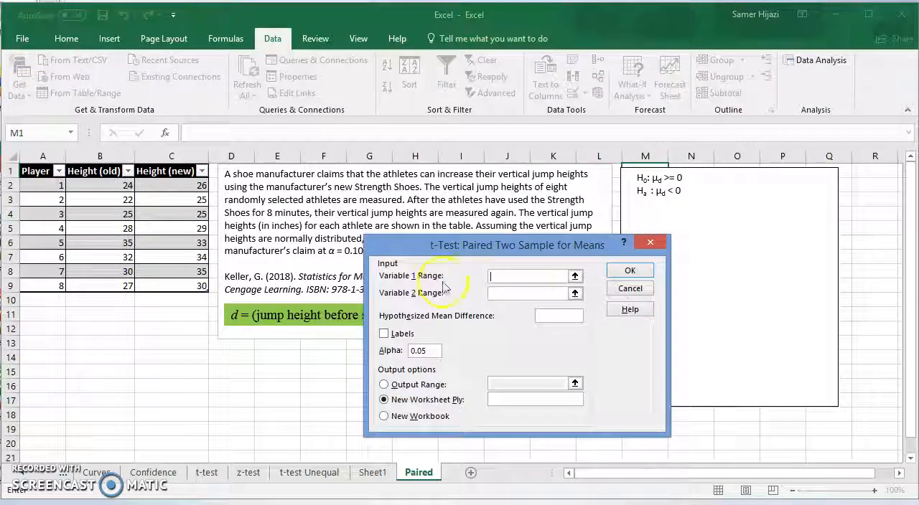
Set the Variable 1 range to the old heights in B2:B9 and the Variable 2 range to the new heights in C2:C9.
{"action": "left_click", "coordinate": [575, 277]}
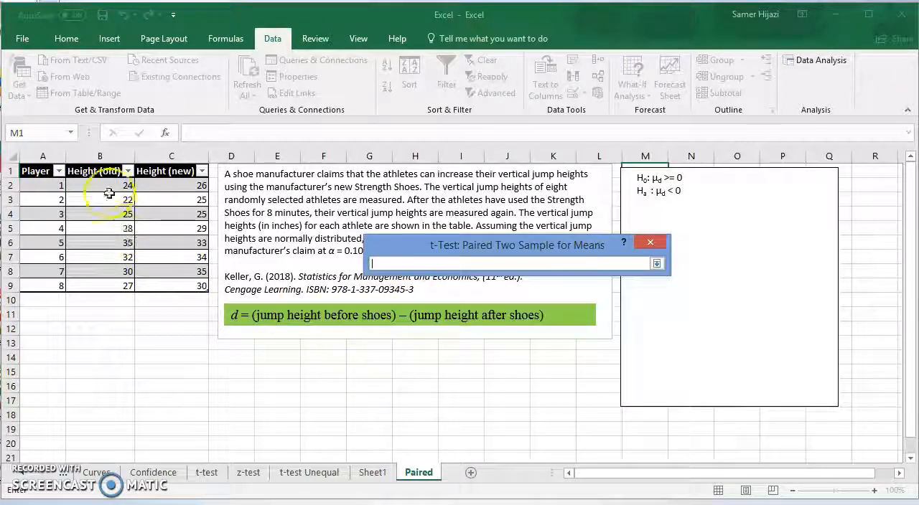
{"action": "left_click_drag", "start_coordinate": [114, 185], "coordinate": [124, 279]}
{"action": "key", "text": "Return"}
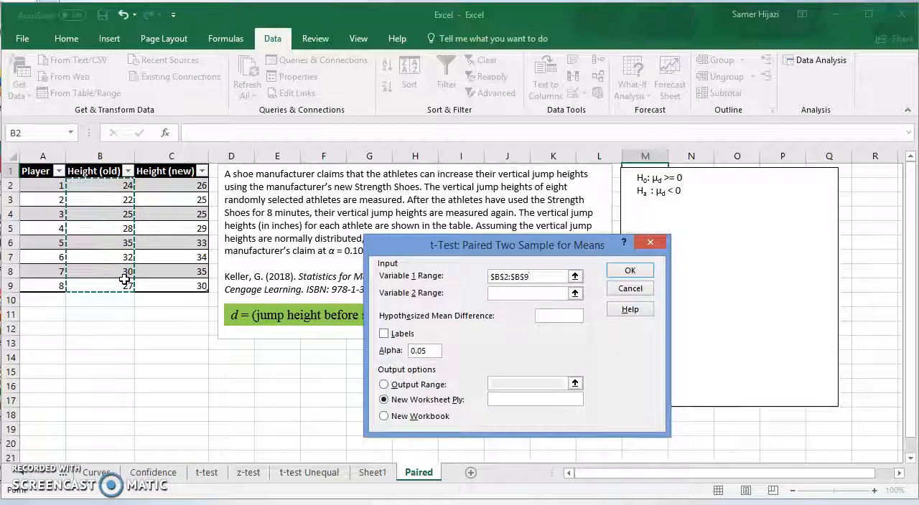
{"action": "left_click", "coordinate": [574, 292]}
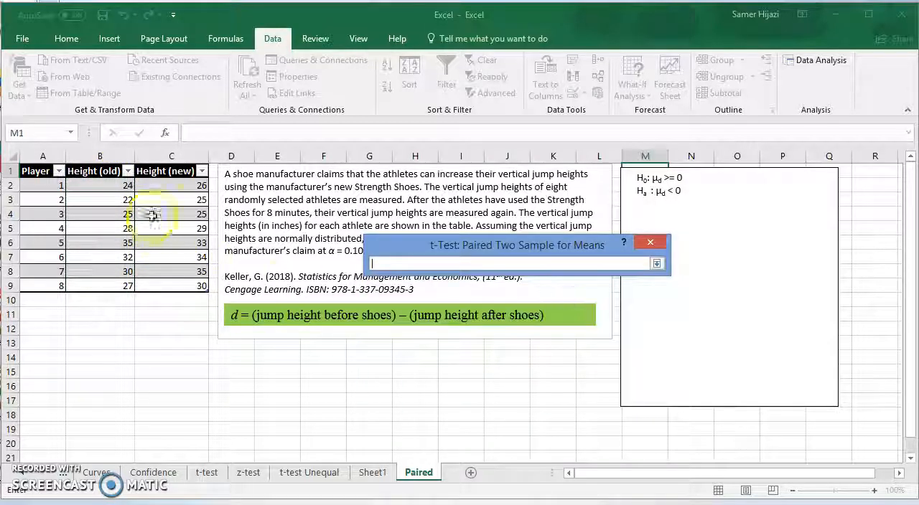
{"action": "left_click_drag", "start_coordinate": [184, 185], "coordinate": [188, 273]}
{"action": "key", "text": "Return"}
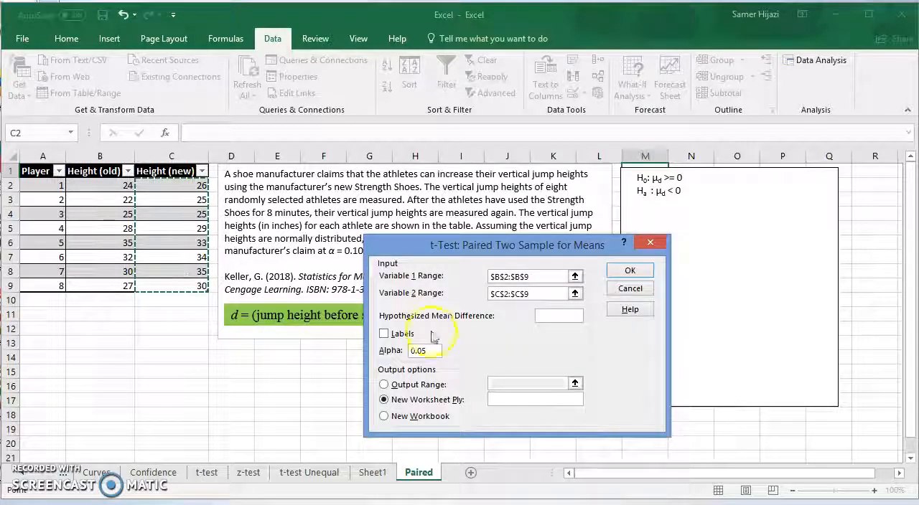
Set the hypothesized mean difference to 0 and alpha to 0.10 for the paired t-test.
{"action": "left_click", "coordinate": [552, 316]}
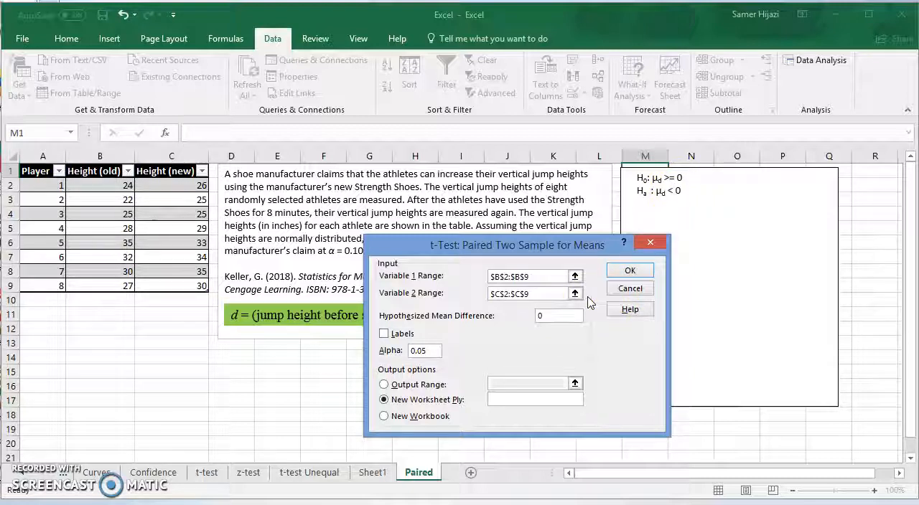
{"action": "left_click_drag", "start_coordinate": [476, 247], "coordinate": [369, 284]}
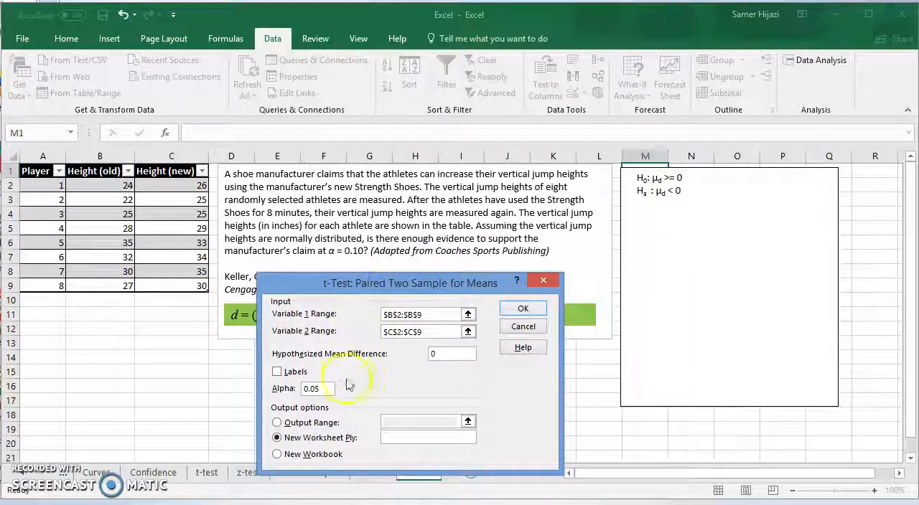
{"action": "key", "text": "BackSpace"}
{"action": "key", "text": "BackSpace"}
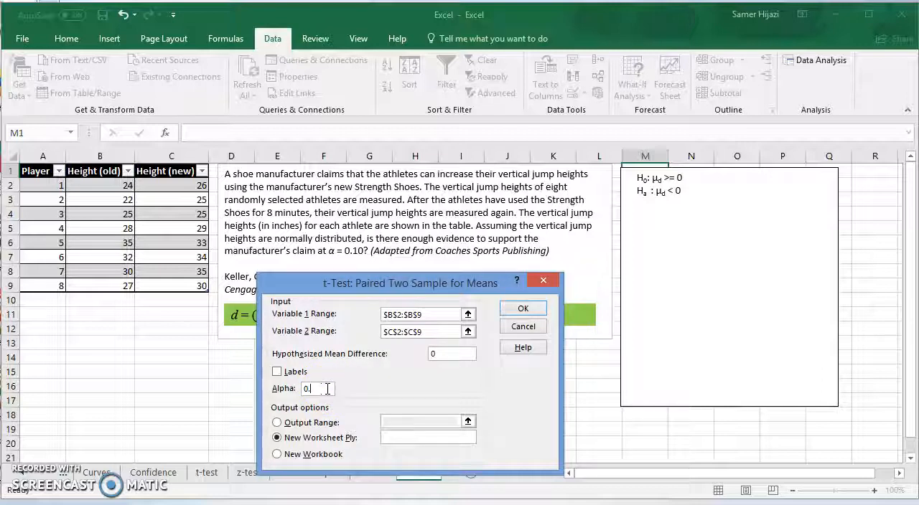
Set the output range to cell C14 and run the paired t-test.
{"action": "left_click", "coordinate": [277, 423]}
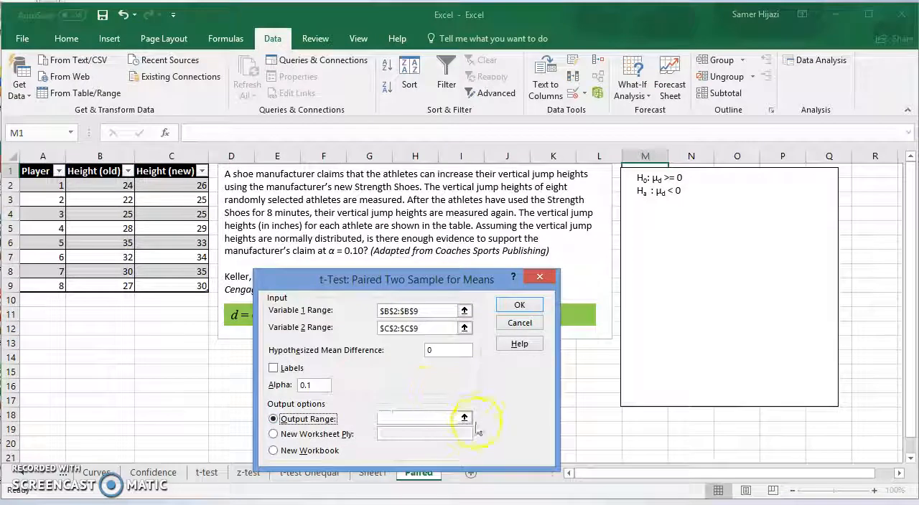
{"action": "left_click", "coordinate": [464, 418]}
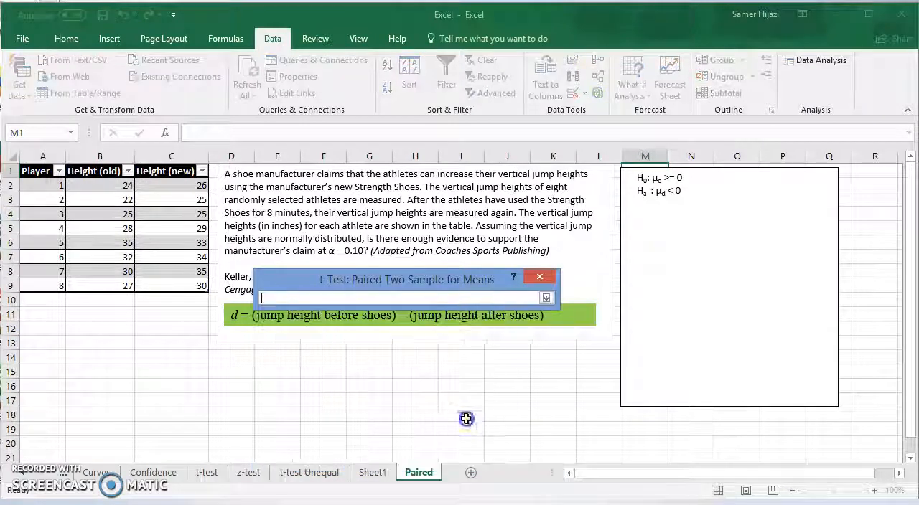
{"action": "left_click", "coordinate": [165, 361]}
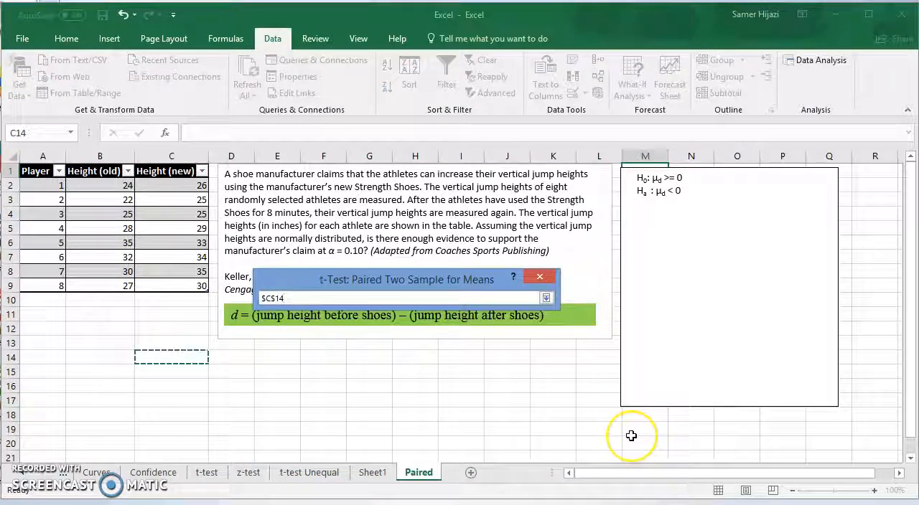
{"action": "key", "text": "Return"}
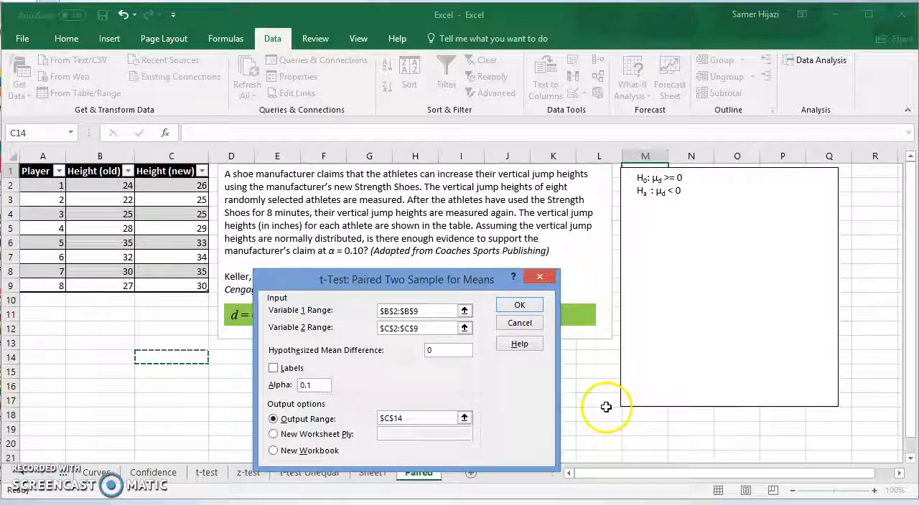
{"action": "left_click", "coordinate": [519, 305]}
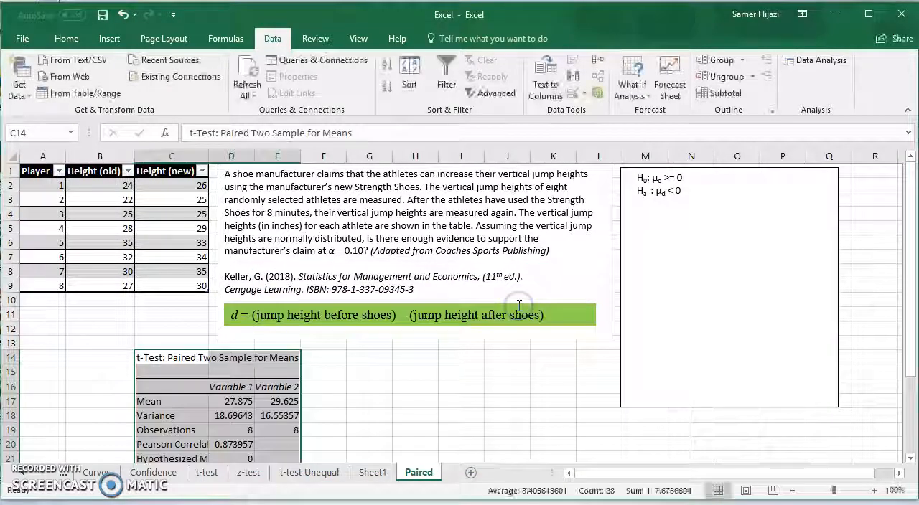
Highlight the t Stat, one-tail critical t and one-tail p-value cells (D23, D25 and D24) in yellow.
{"action": "mouse_move", "coordinate": [912, 327]}
{"action": "left_mouse_down"}
{"action": "mouse_move", "coordinate": [910, 352]}
{"action": "mouse_move", "coordinate": [909, 313]}
{"action": "left_mouse_up"}
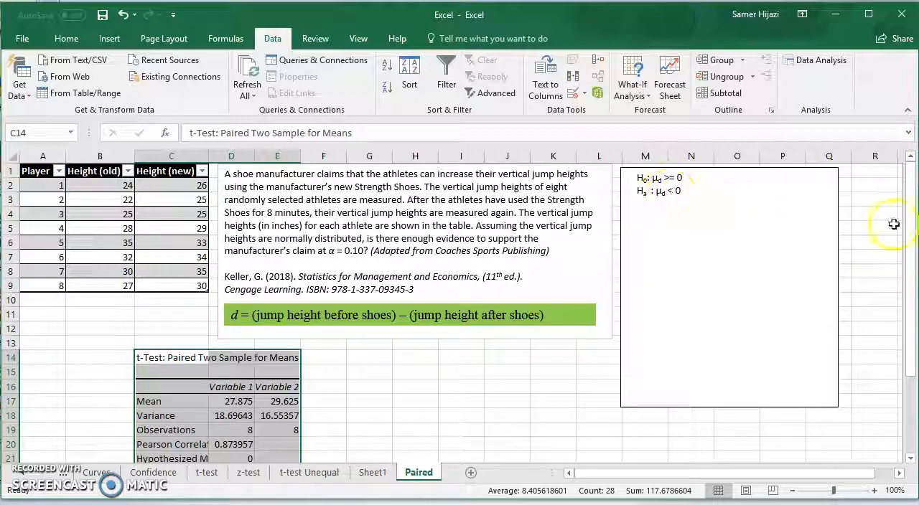
{"action": "left_click_drag", "start_coordinate": [908, 201], "coordinate": [912, 308]}
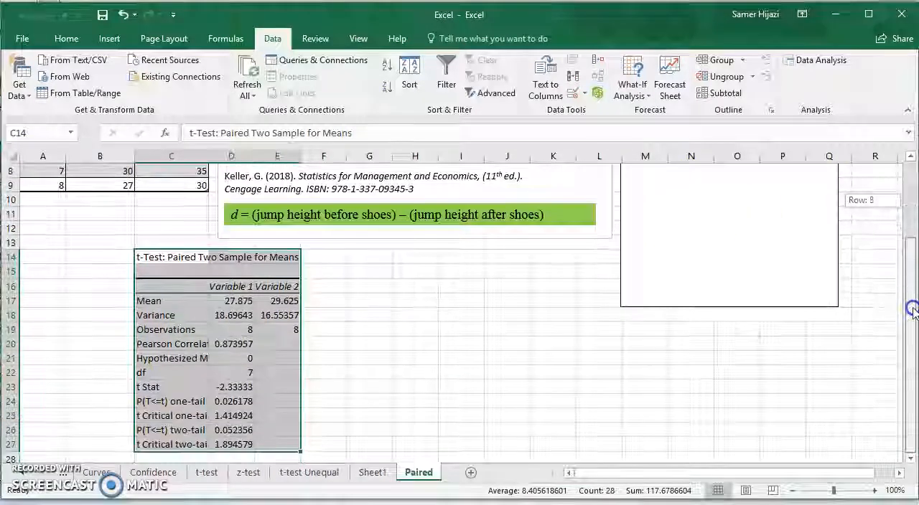
{"action": "left_click", "coordinate": [239, 387]}
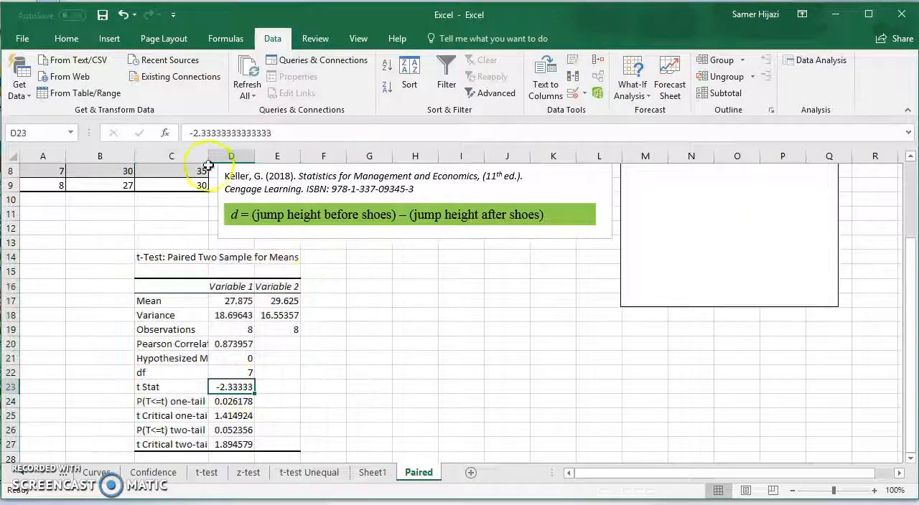
{"action": "left_click", "coordinate": [68, 38]}
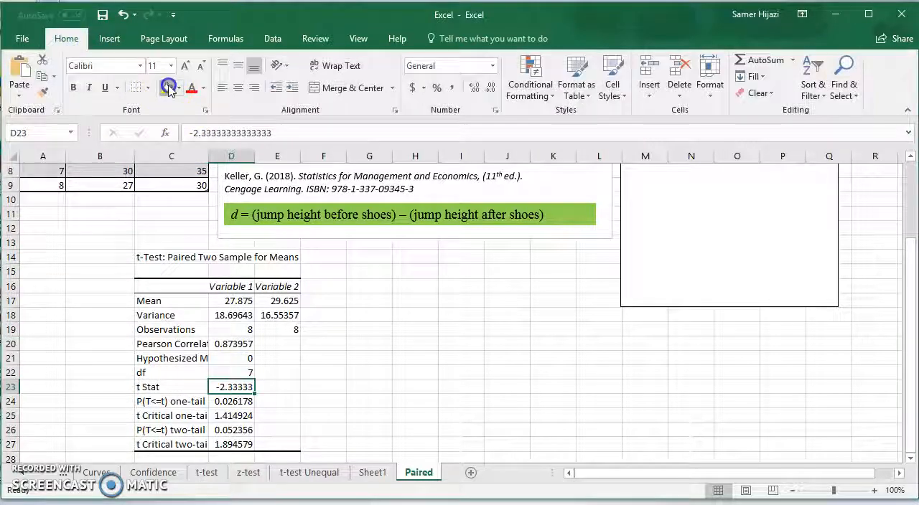
{"action": "left_click", "coordinate": [168, 87]}
{"action": "left_click", "coordinate": [242, 416]}
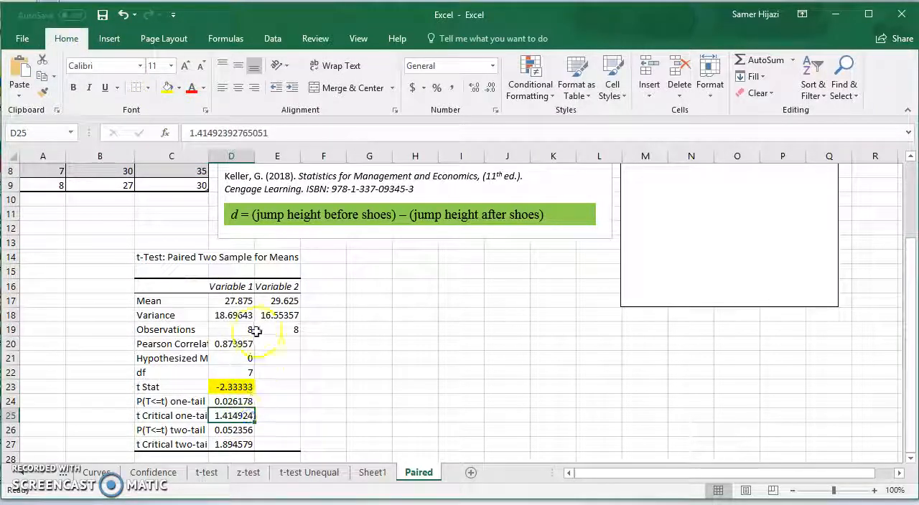
{"action": "left_click", "coordinate": [165, 94]}
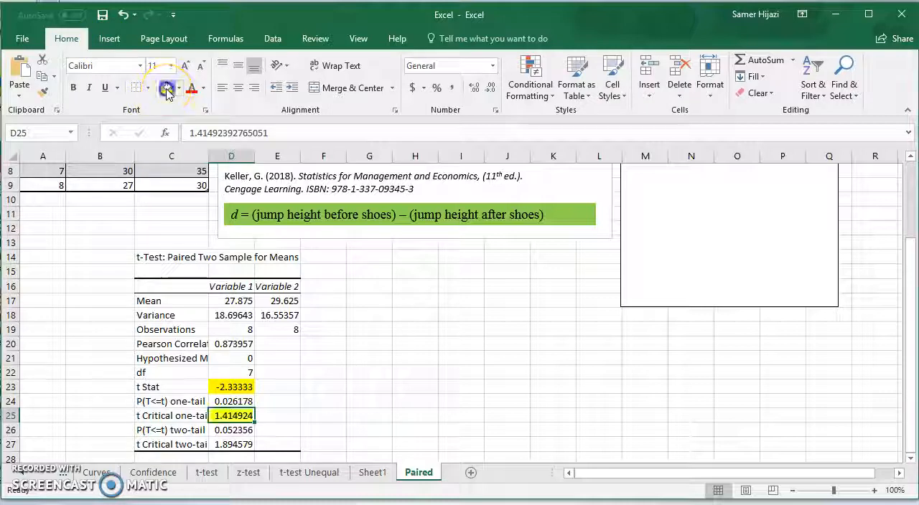
{"action": "left_click", "coordinate": [231, 401]}
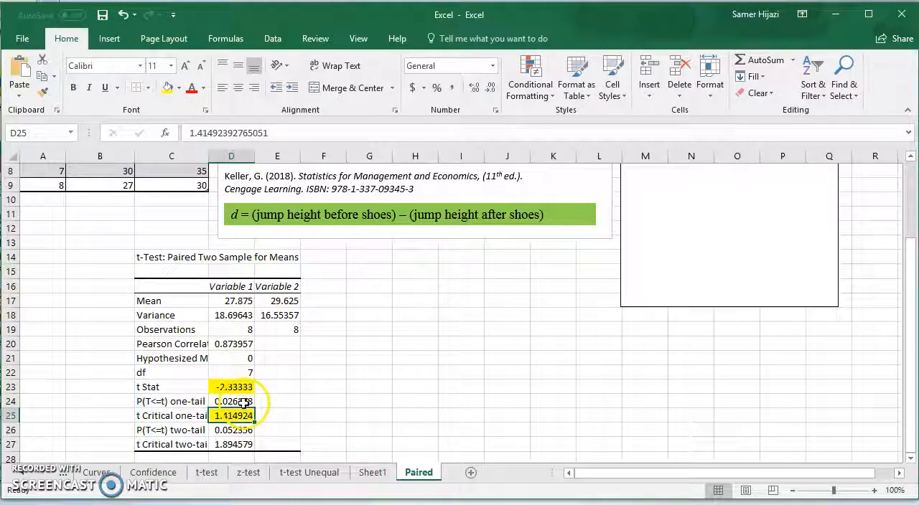
{"action": "left_click", "coordinate": [168, 90]}
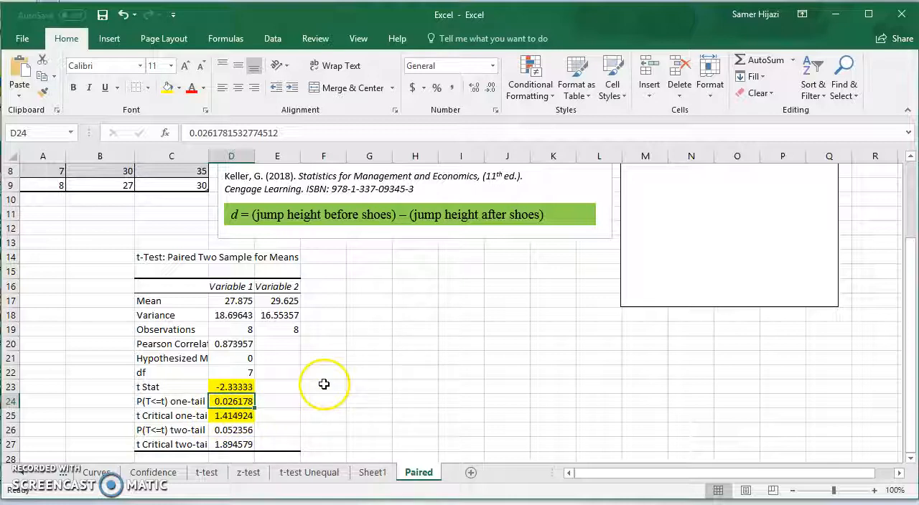
Delete the blank text boxes covering the test values and the decision in the solution box beside the problem.
{"action": "left_click_drag", "start_coordinate": [908, 294], "coordinate": [908, 172]}
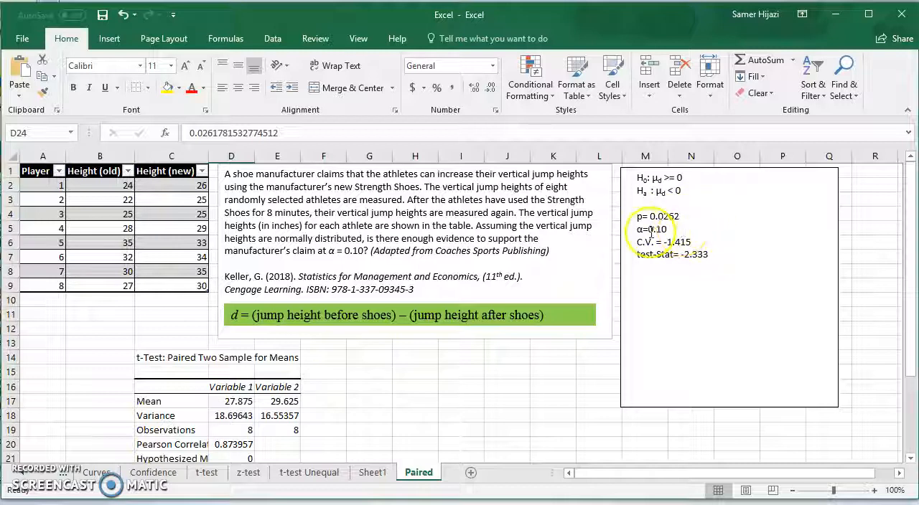
{"action": "left_click", "coordinate": [671, 284]}
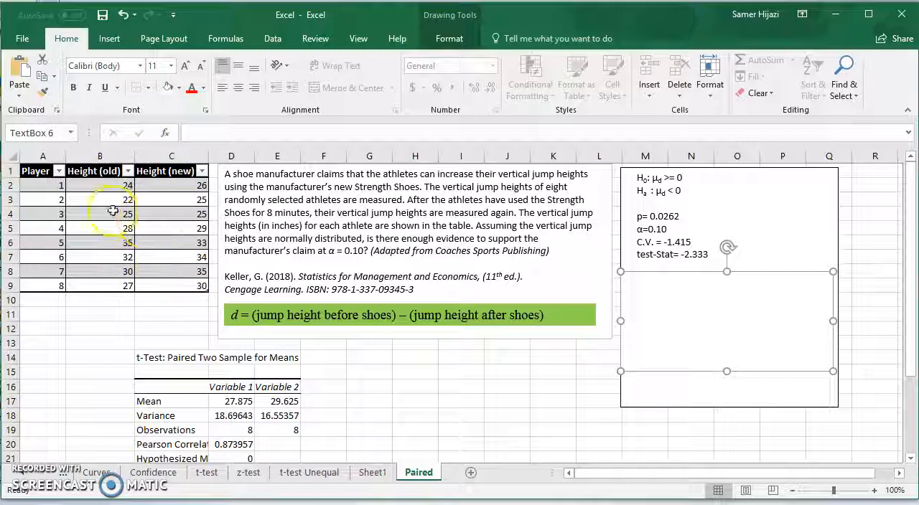
{"action": "left_click", "coordinate": [661, 375]}
{"action": "key", "text": "Delete"}
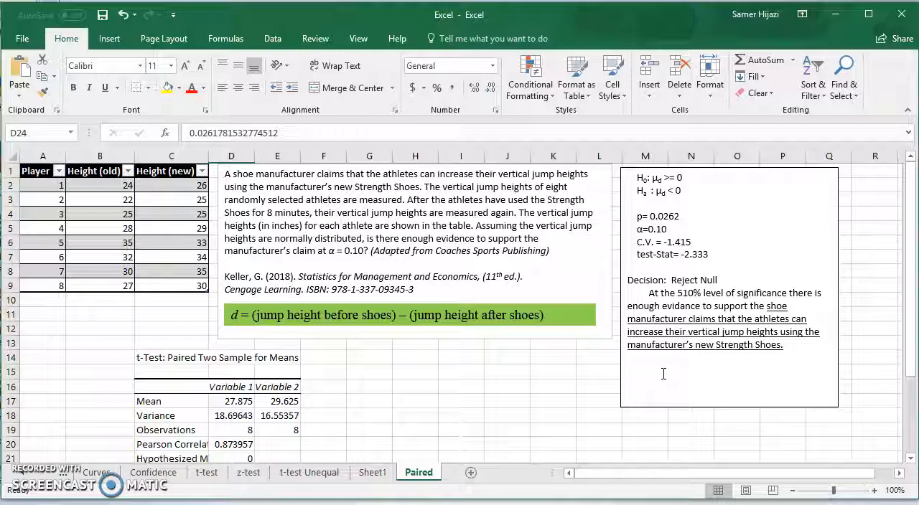
Correct the significance level in the decision paragraph to 10% by removing the stray 5.
{"action": "left_click", "coordinate": [681, 293]}
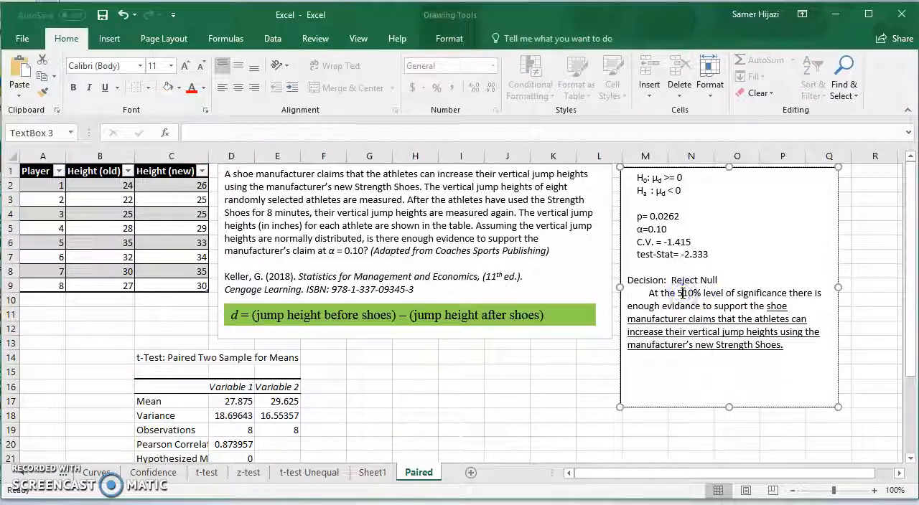
{"action": "key", "text": "BackSpace"}
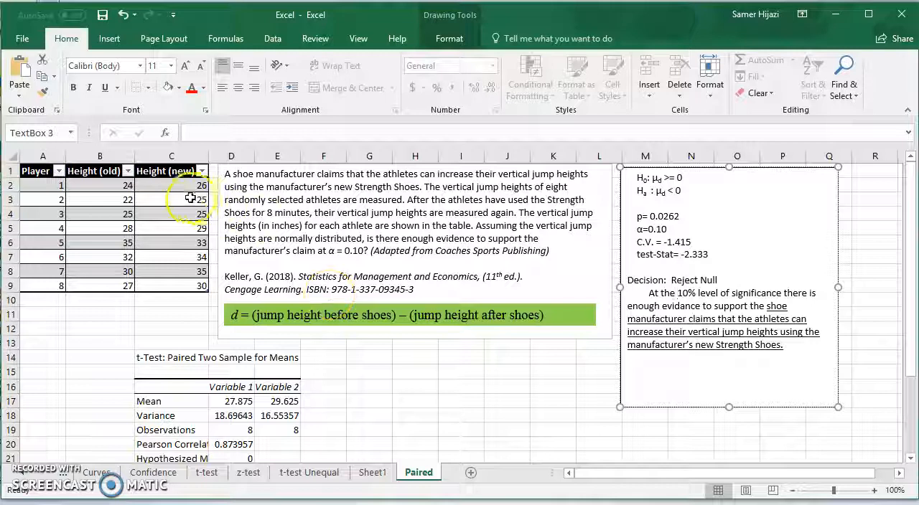
{"action": "left_click", "coordinate": [319, 315]}
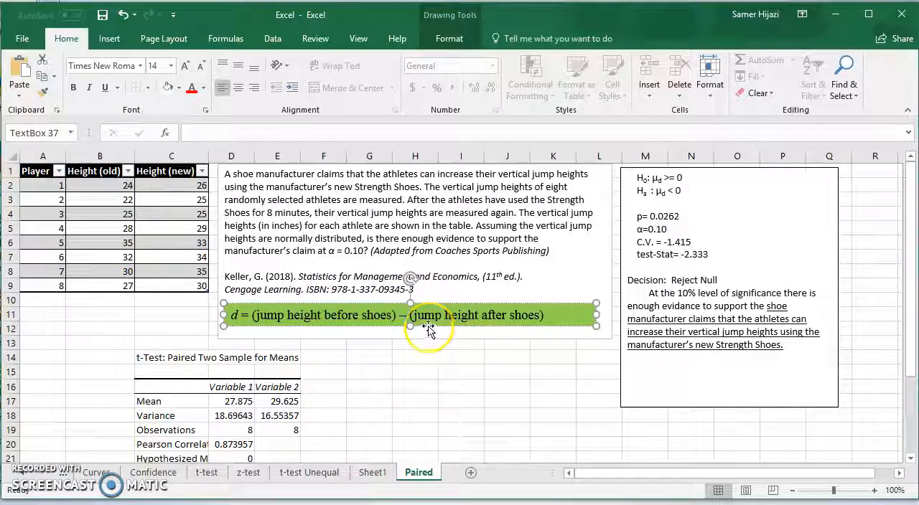